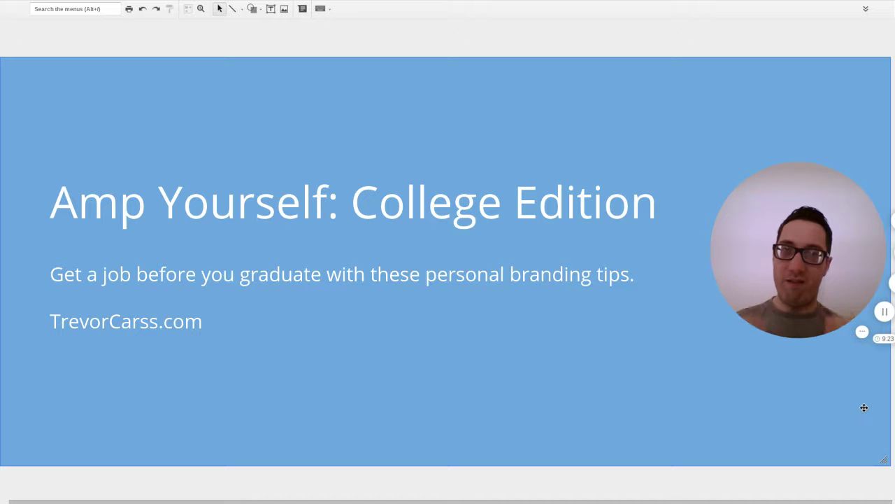
Step: Exit fullscreen on the 'Amp Yourself: College Edition' slide so the browser tabs reappear
key(F11)
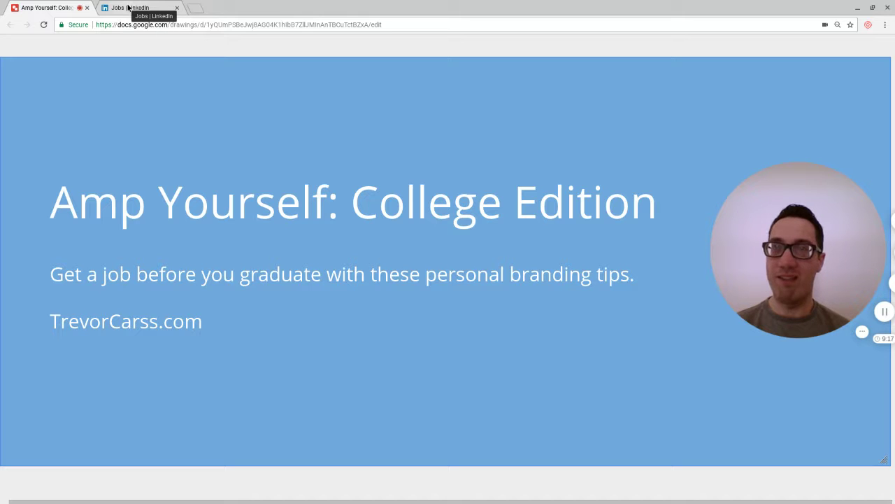
Step: On the LinkedIn Jobs tab, search for 'marketing' jobs with 'vancouver' as the location
click(128, 7)
key(F11)
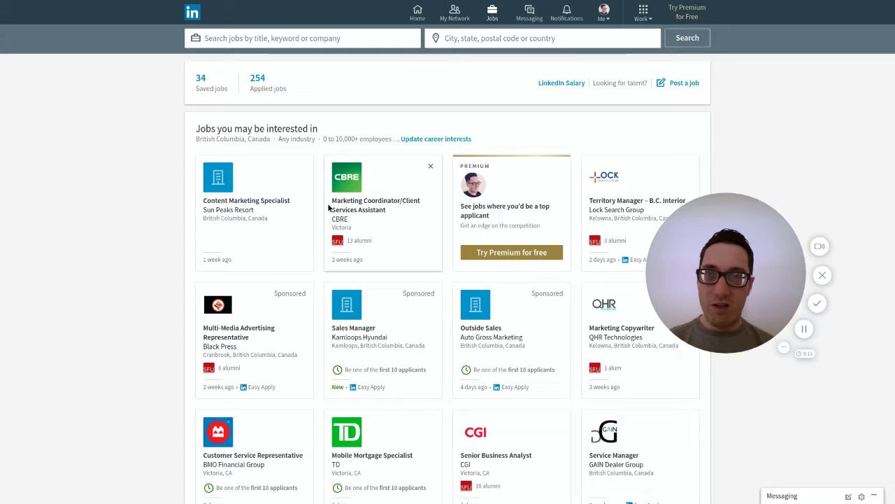
key(F11)
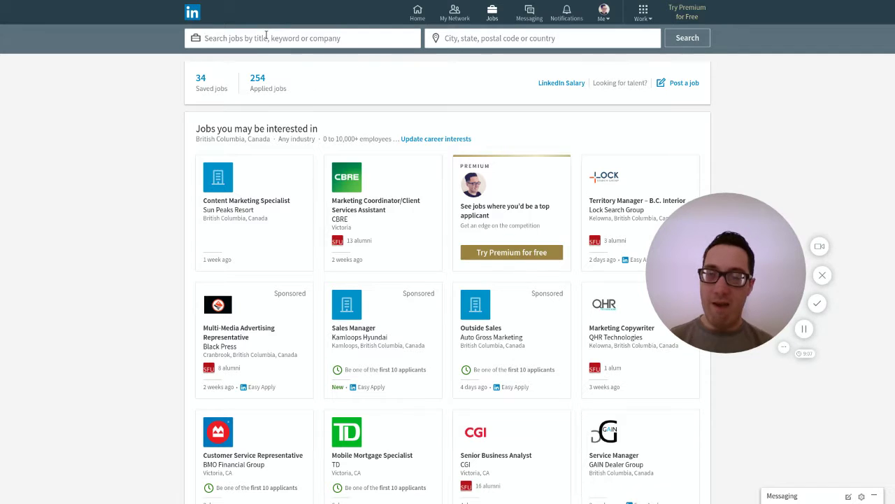
text(marketing)
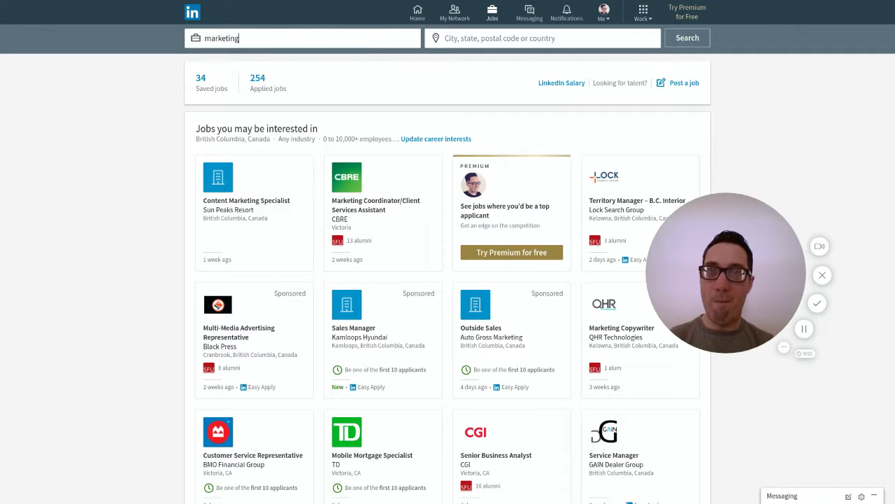
click(509, 36)
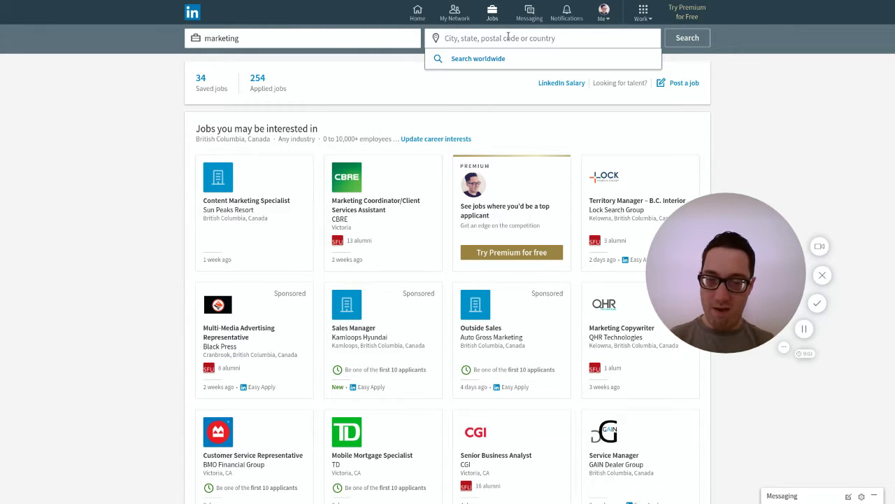
text(vancouver)
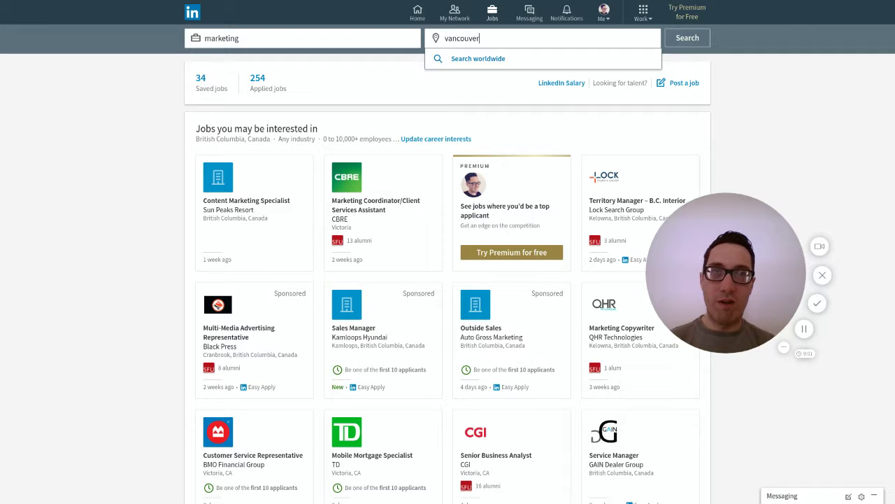
Step: Run the search and open Restwell Sleep Products' Marketing Manager posting from the results
click(680, 40)
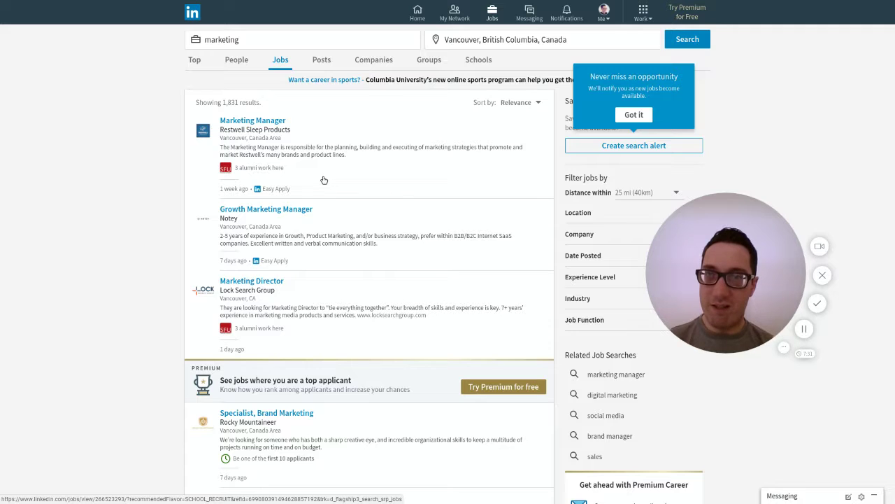
click(324, 180)
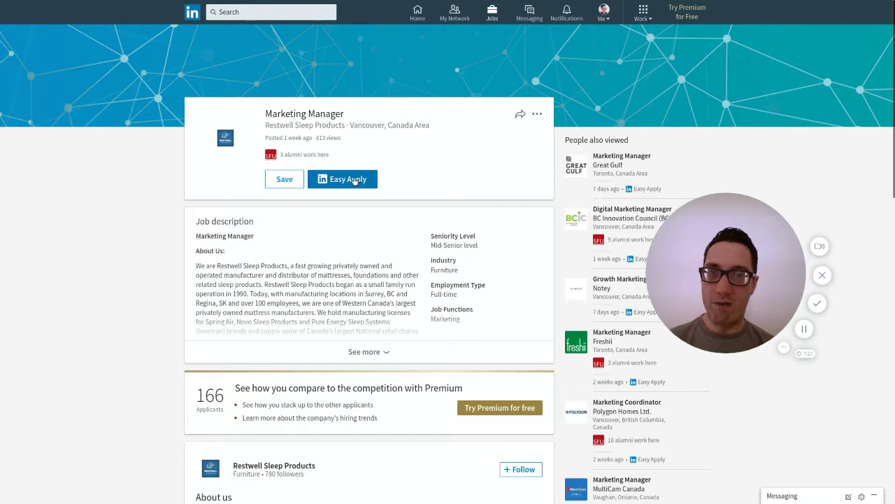
click(351, 181)
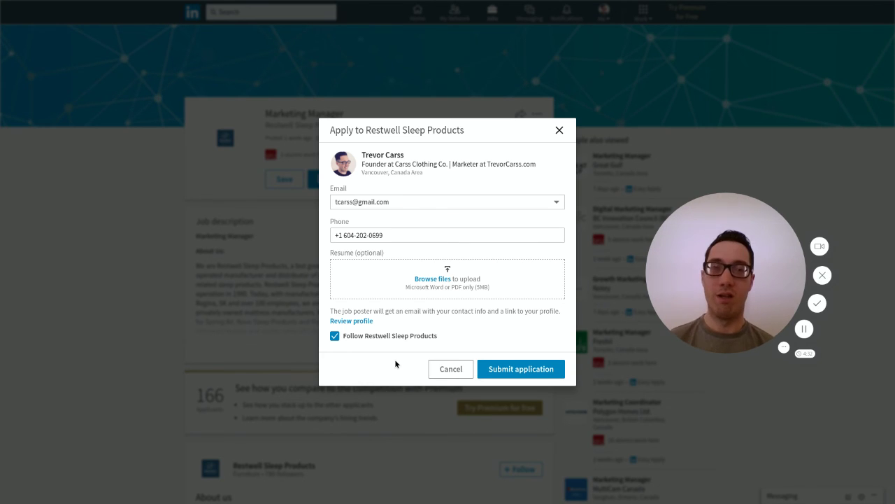
click(451, 369)
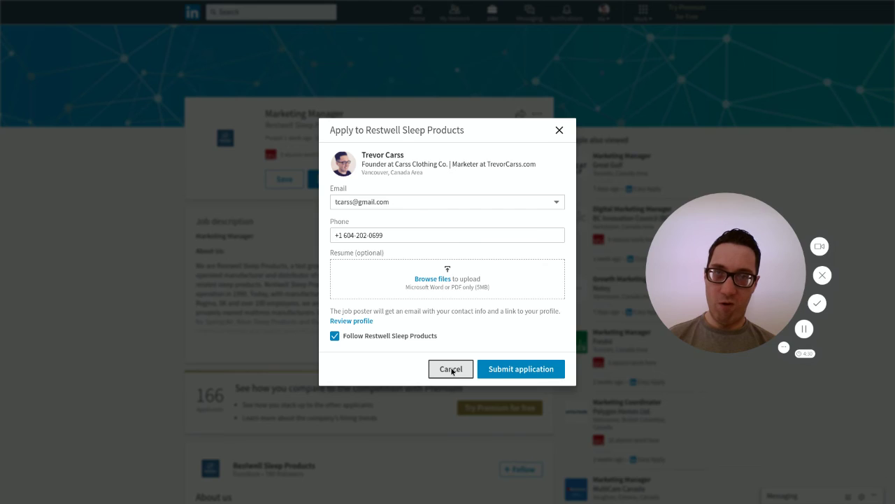